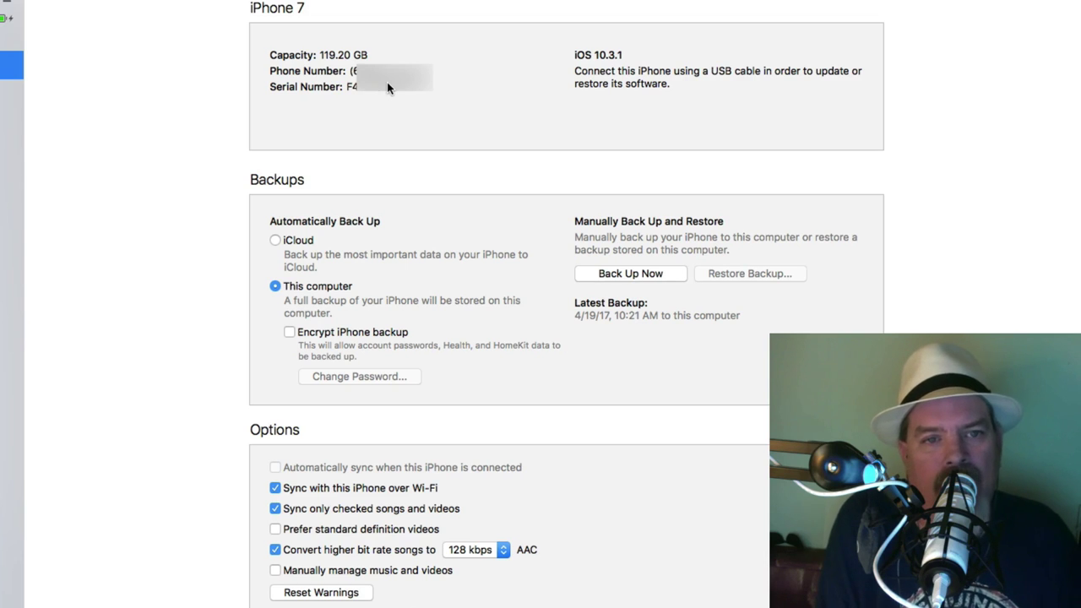
Step: Cycle the iPhone 7's serial number line through its other device identifiers, including the model identifier
{"action": "left_click", "coordinate": [386, 83]}
{"action": "left_click", "coordinate": [388, 84]}
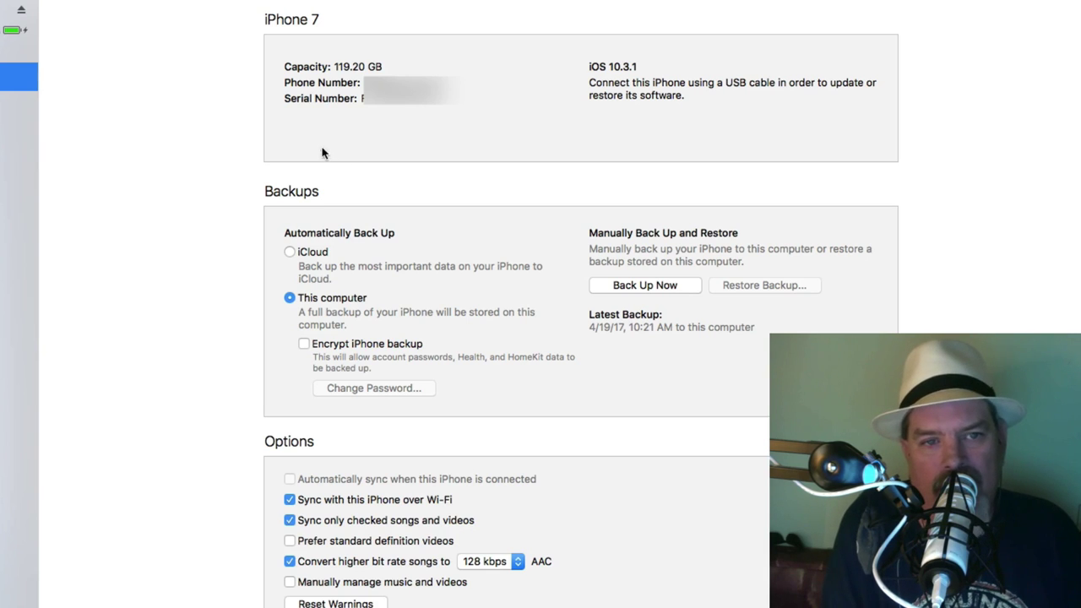
{"action": "left_click", "coordinate": [326, 98]}
{"action": "left_click", "coordinate": [326, 99]}
{"action": "left_click", "coordinate": [326, 99]}
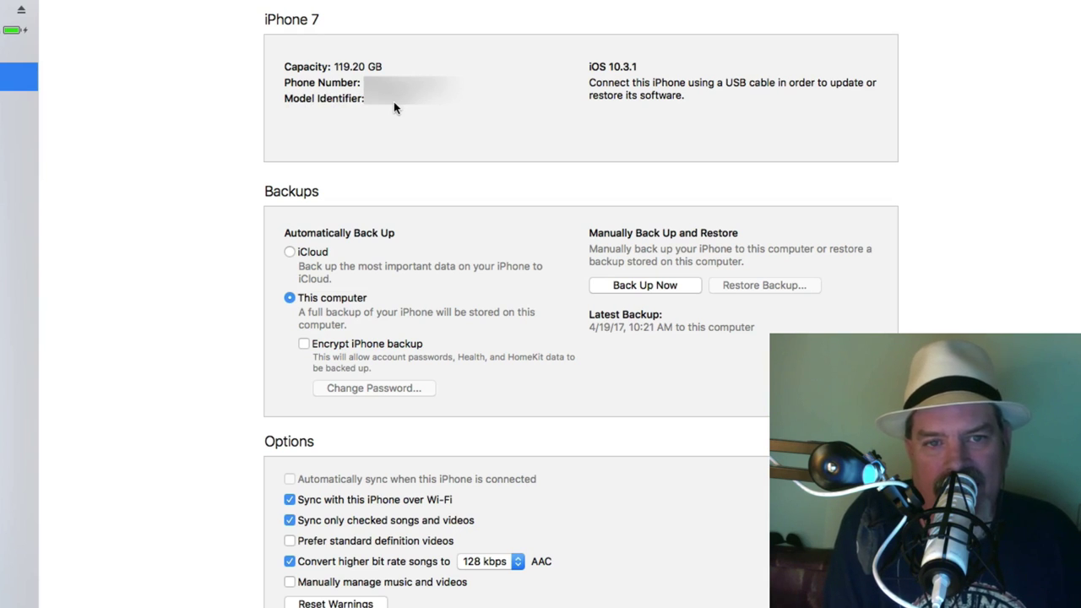
{"action": "left_click", "coordinate": [329, 99]}
{"action": "left_click", "coordinate": [305, 98]}
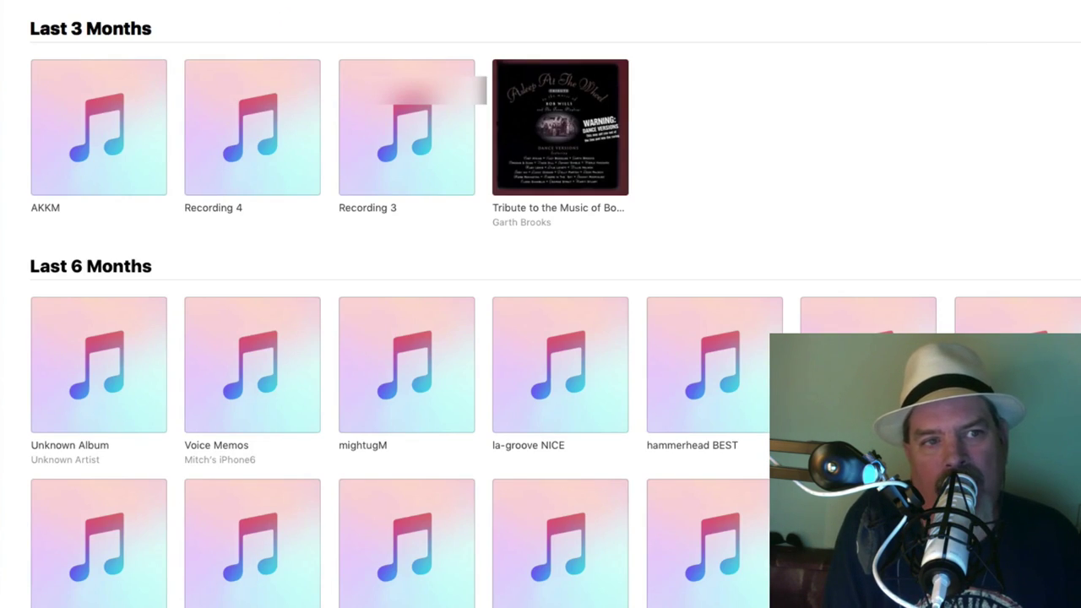
Step: Switch to the connected iPhone 6's summary and cycle its serial number line to the ECID
{"action": "left_click", "coordinate": [8, 21]}
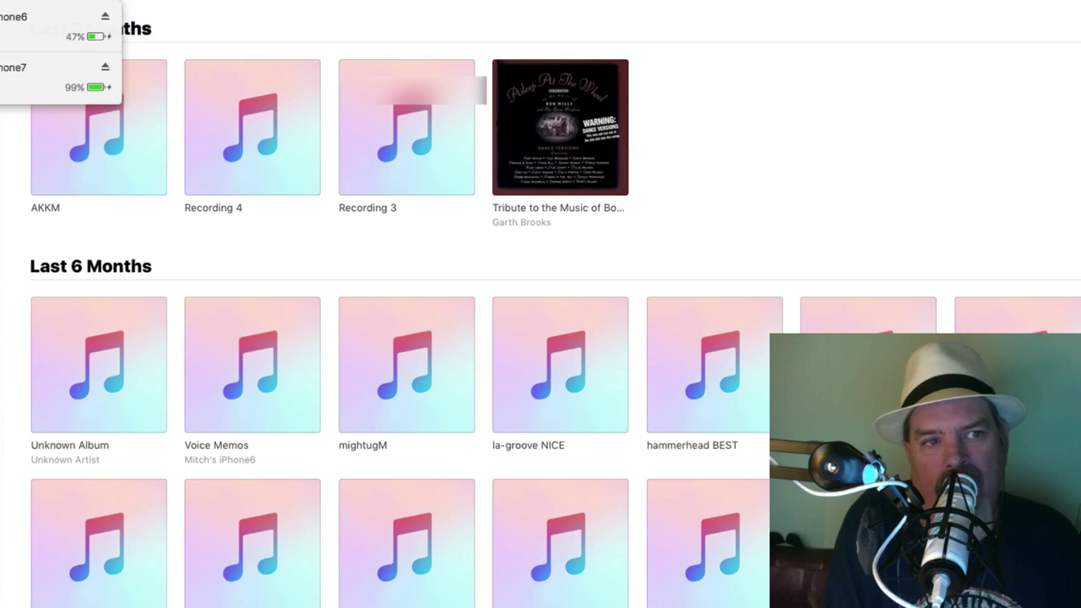
{"action": "left_click", "coordinate": [10, 23]}
{"action": "left_click", "coordinate": [336, 99]}
{"action": "left_click", "coordinate": [337, 100]}
{"action": "left_click", "coordinate": [338, 100]}
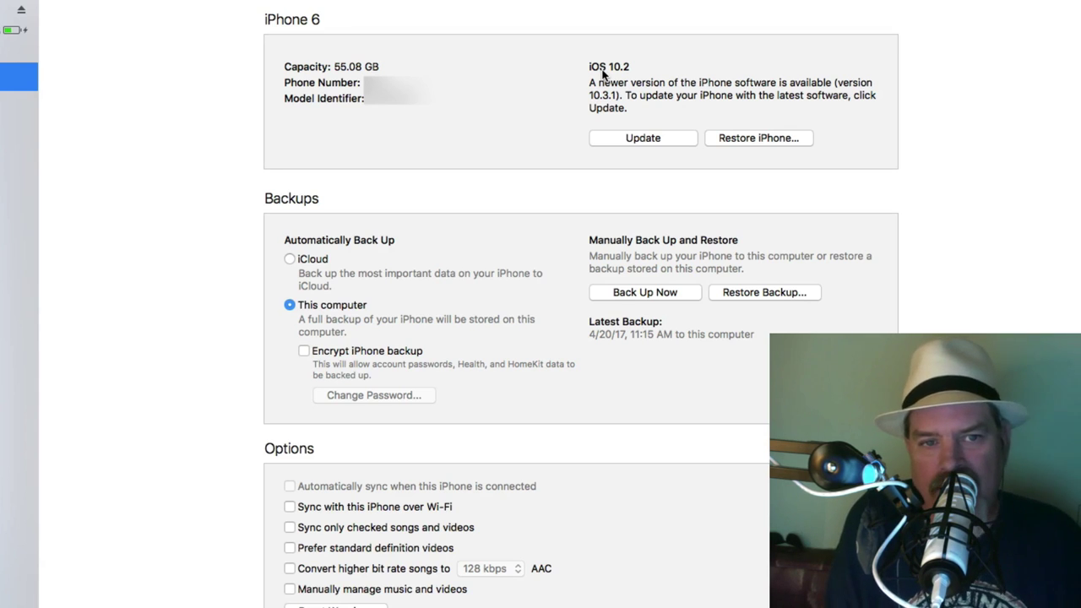
{"action": "left_click", "coordinate": [306, 100]}
{"action": "left_click", "coordinate": [304, 98]}
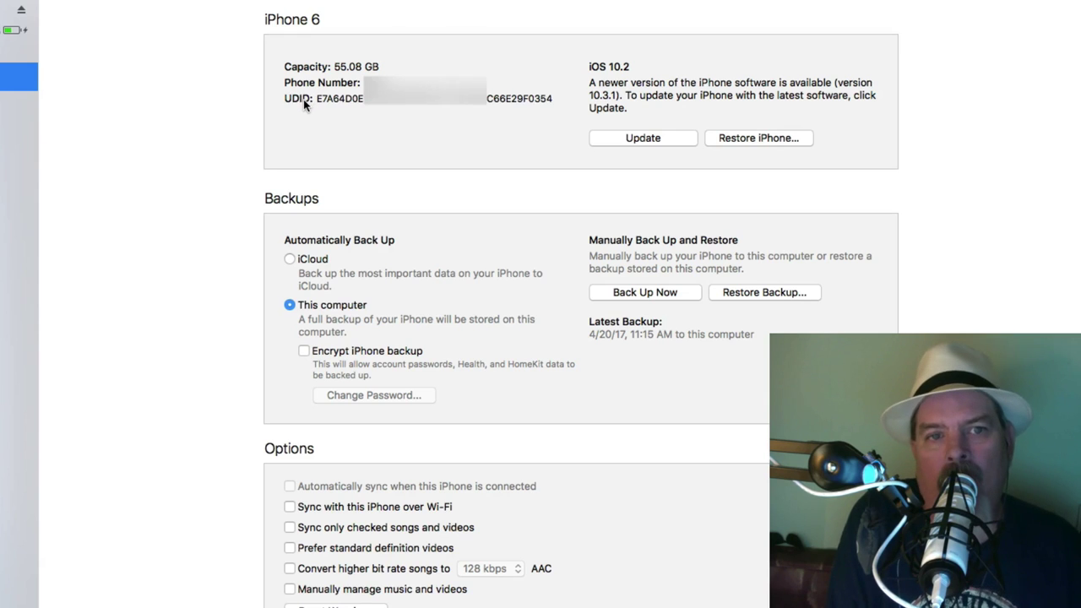
{"action": "left_click", "coordinate": [304, 98]}
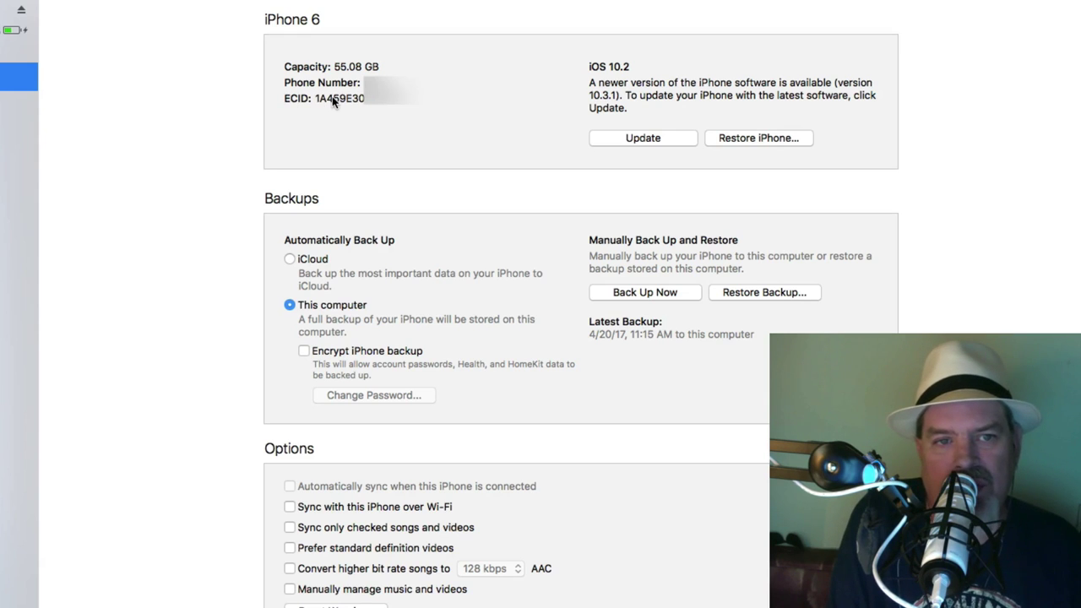
Step: Cycle the iPhone 6's identifiers around to the ECID again and copy it
{"action": "left_click", "coordinate": [333, 100]}
{"action": "left_click", "coordinate": [334, 101]}
{"action": "left_click", "coordinate": [333, 101]}
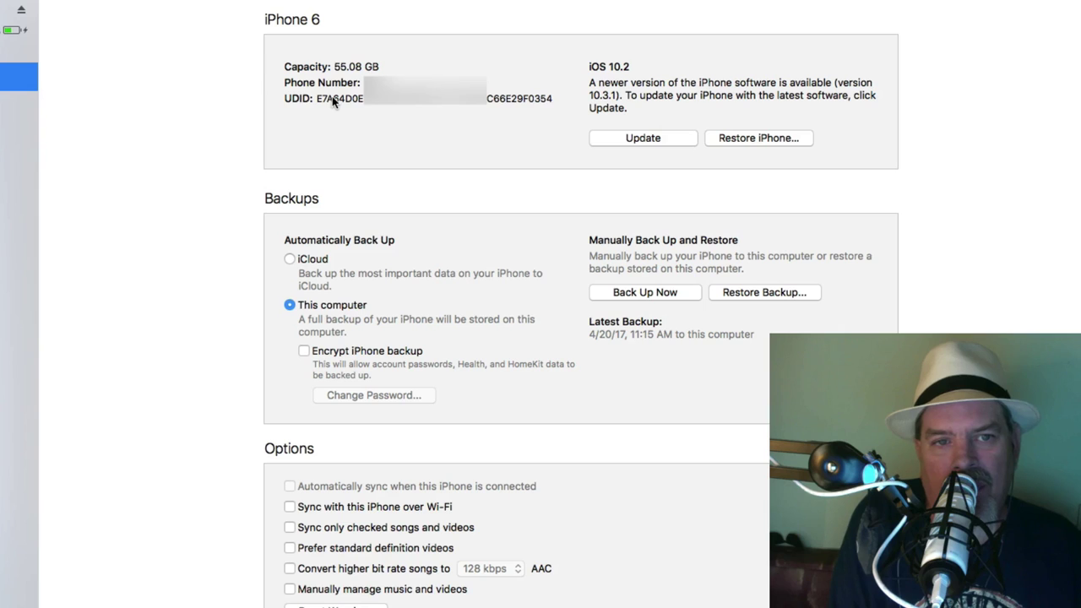
{"action": "left_click", "coordinate": [333, 101]}
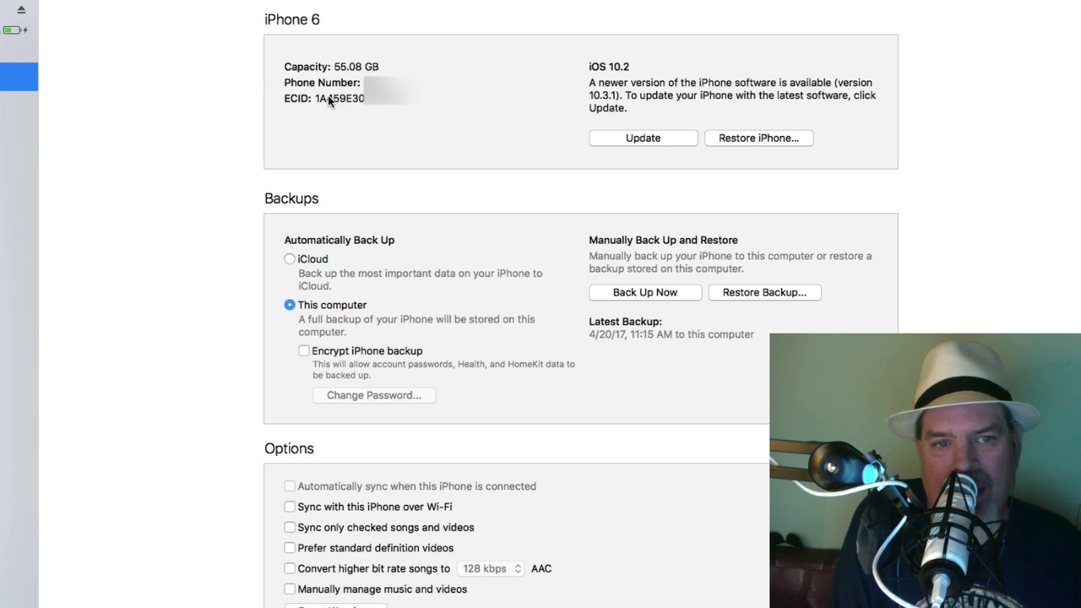
{"action": "right_click", "coordinate": [330, 99]}
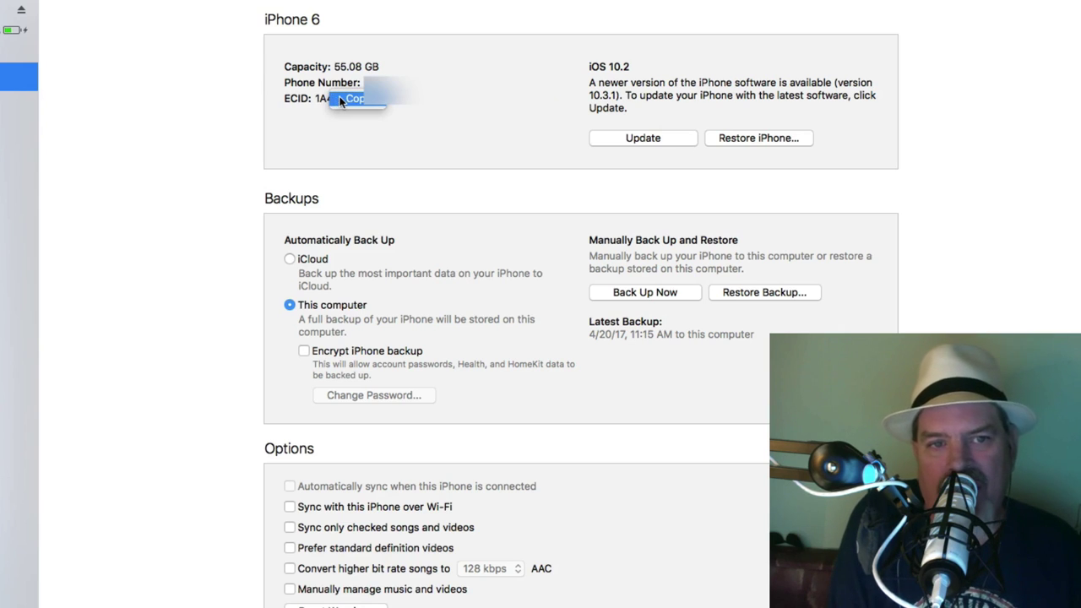
{"action": "left_click", "coordinate": [353, 99]}
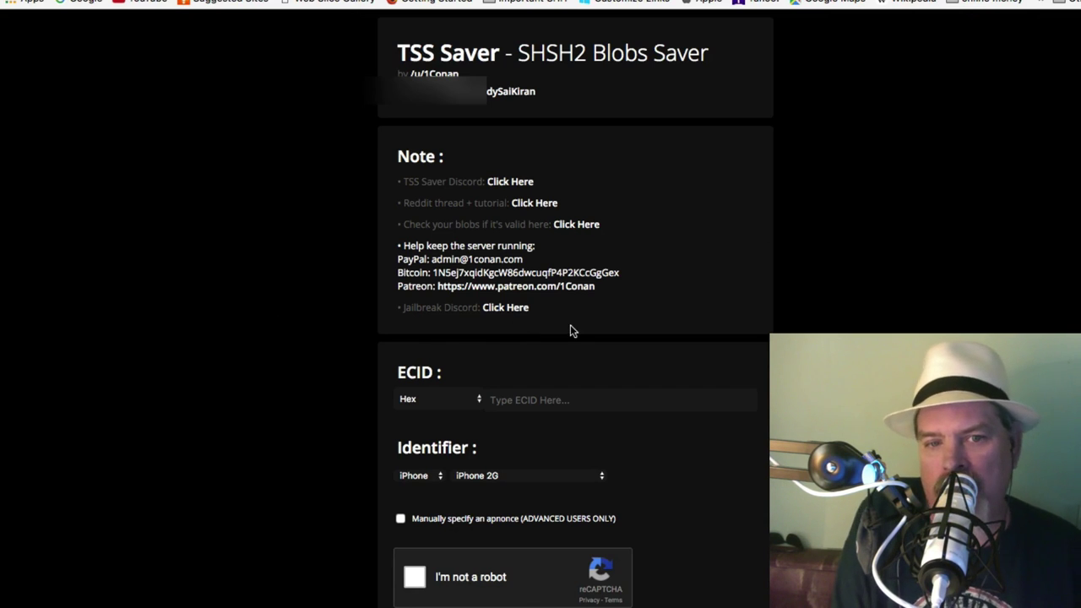
Step: On the TSS Saver page in the browser, paste the copied ECID as Hex and set the identifier to iPhone 6
{"action": "left_click", "coordinate": [509, 401]}
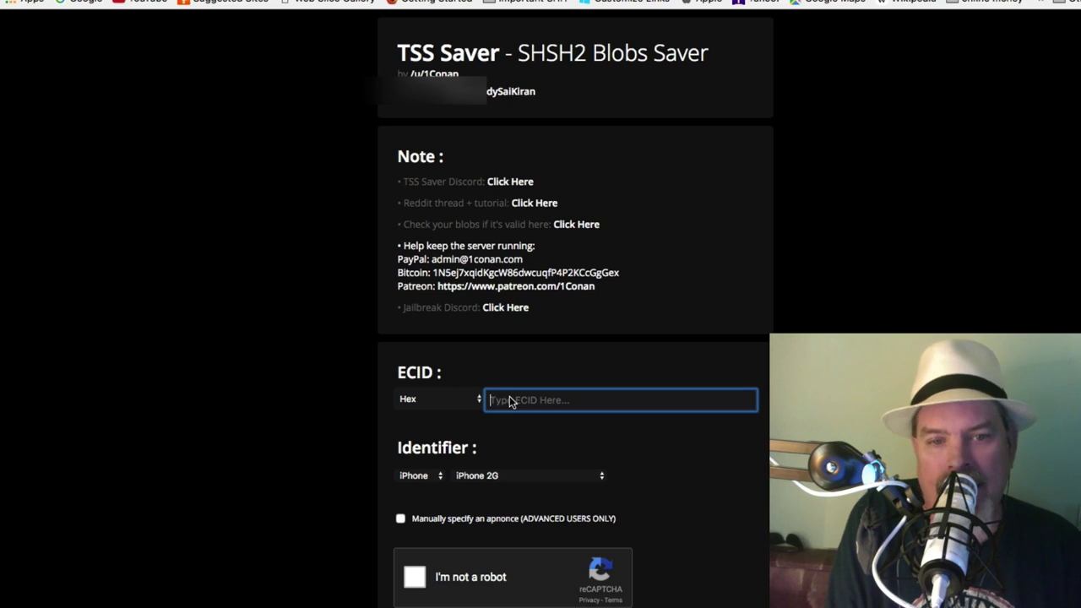
{"action": "key", "text": "super+v"}
{"action": "left_click", "coordinate": [494, 477]}
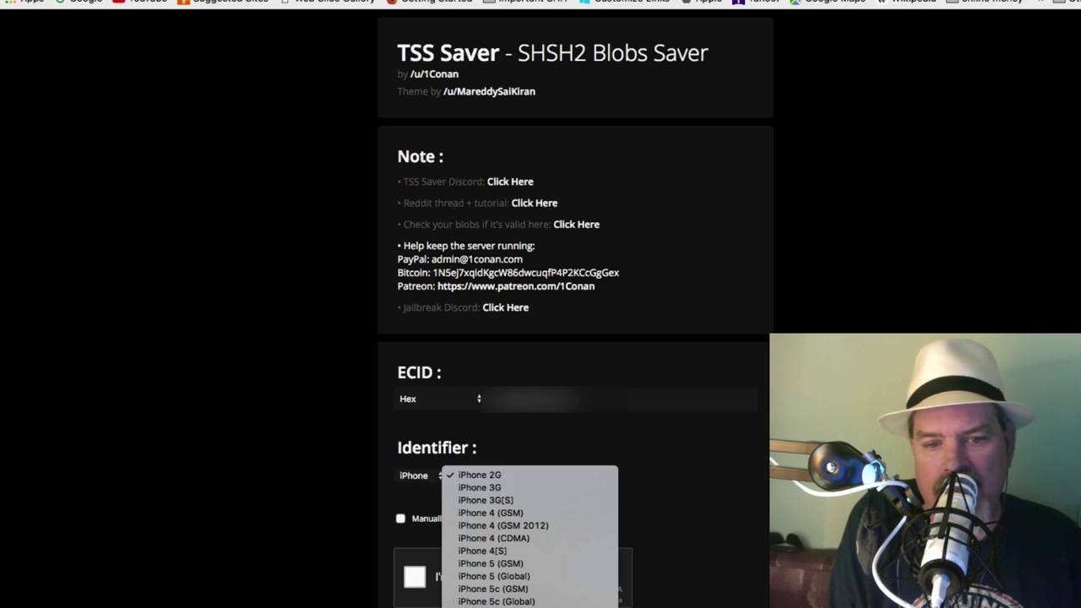
{"action": "left_click", "coordinate": [494, 591]}
Step: Complete the "I'm not a robot" check and submit the form to save the iPhone 6's SHSH2 blobs
{"action": "scroll", "coordinate": [467, 552], "scroll_direction": "down", "scroll_amount": 2}
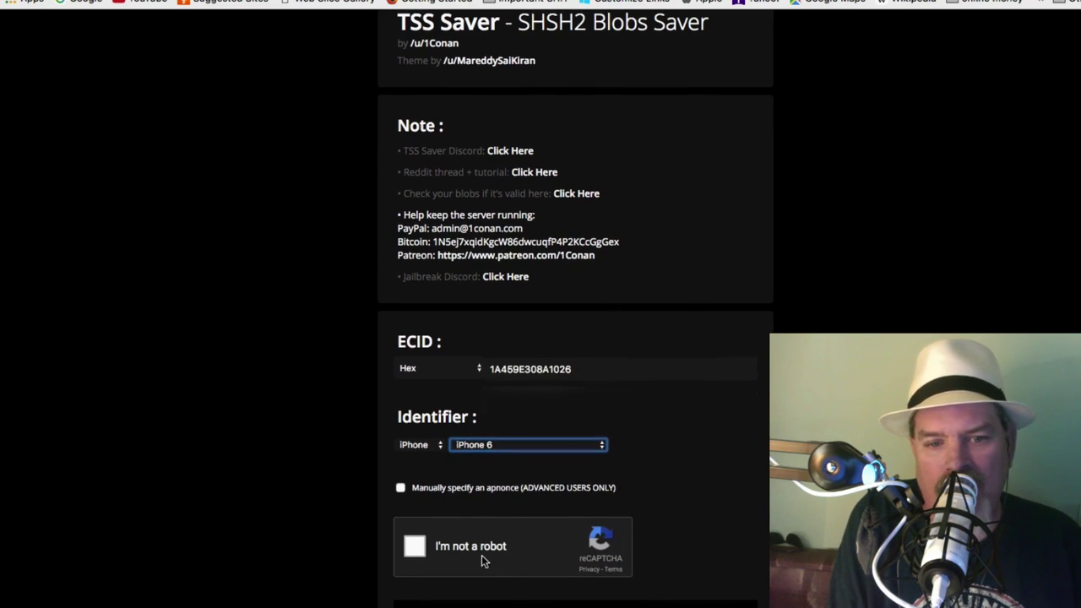
{"action": "scroll", "coordinate": [415, 549], "scroll_direction": "up", "scroll_amount": 1}
{"action": "left_click", "coordinate": [416, 548]}
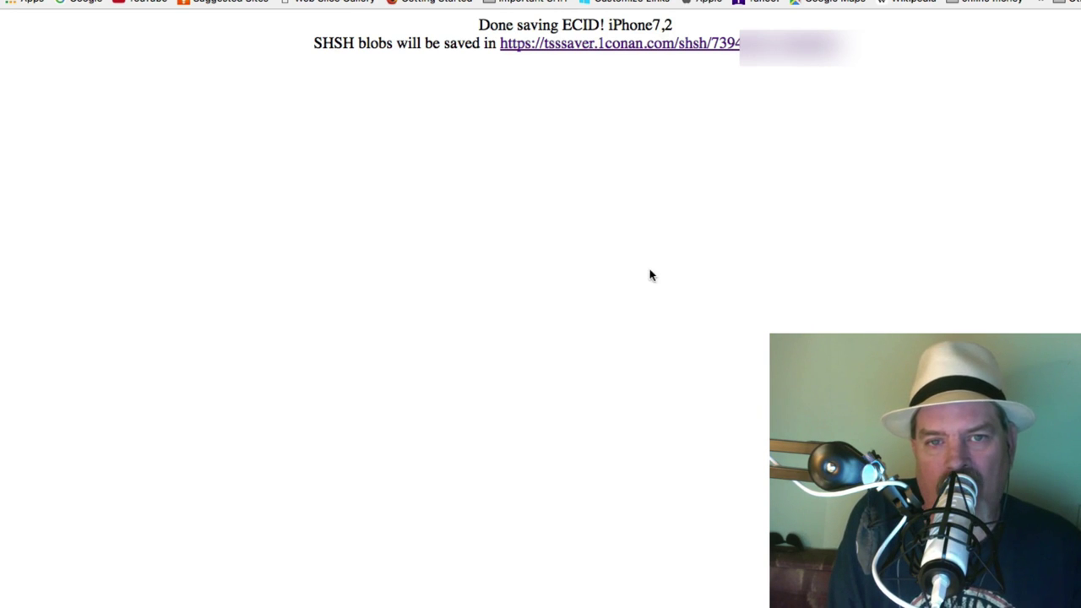
Step: Open the link to the saved SHSH blobs in a new tab and switch to that tab
{"action": "right_click", "coordinate": [631, 47]}
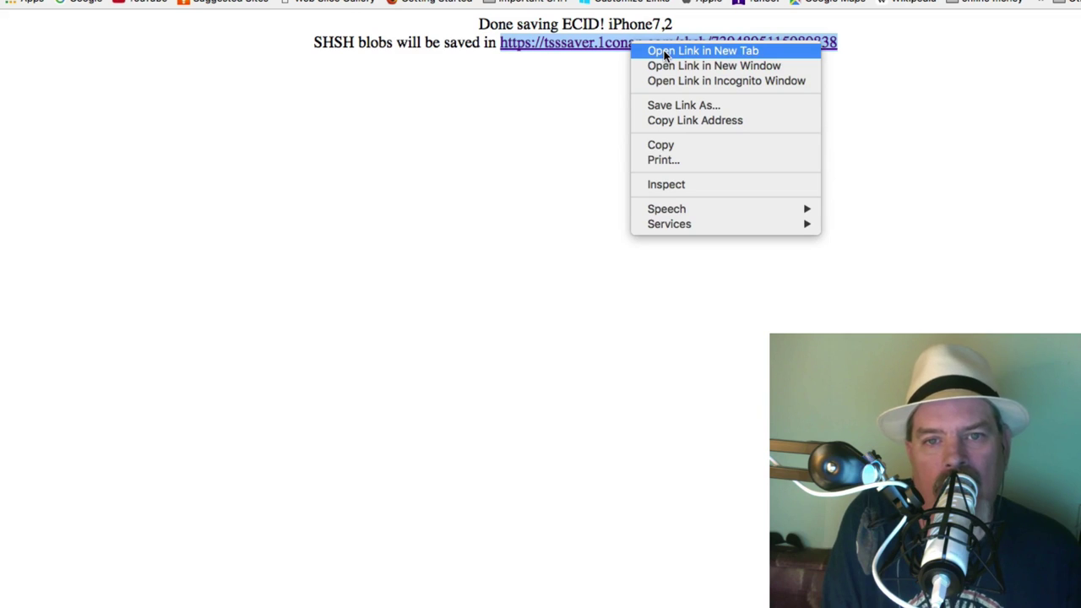
{"action": "left_click", "coordinate": [664, 54]}
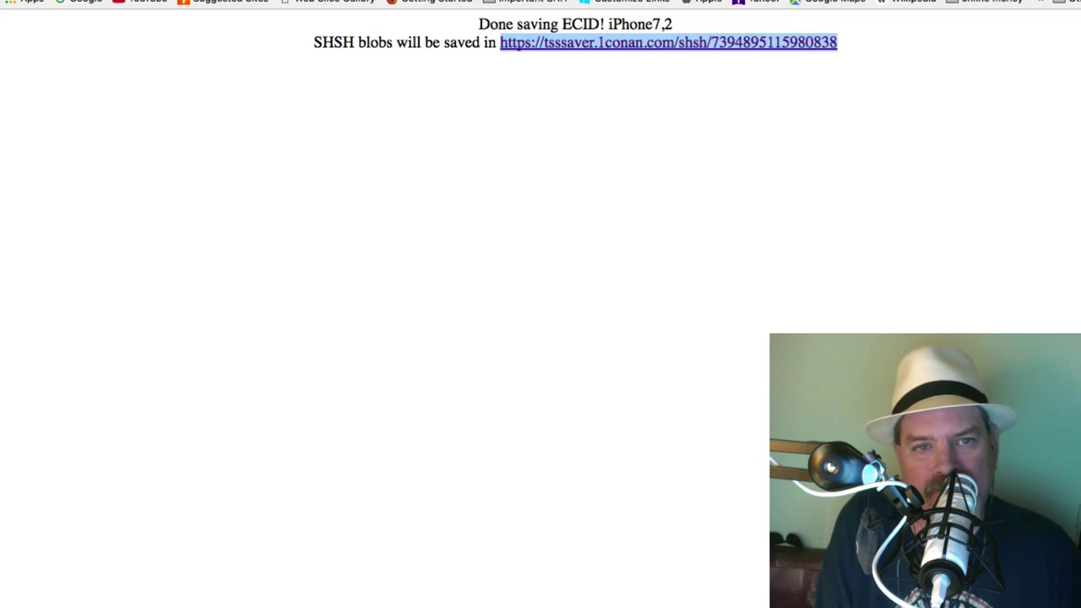
{"action": "key", "text": "ctrl+Tab"}
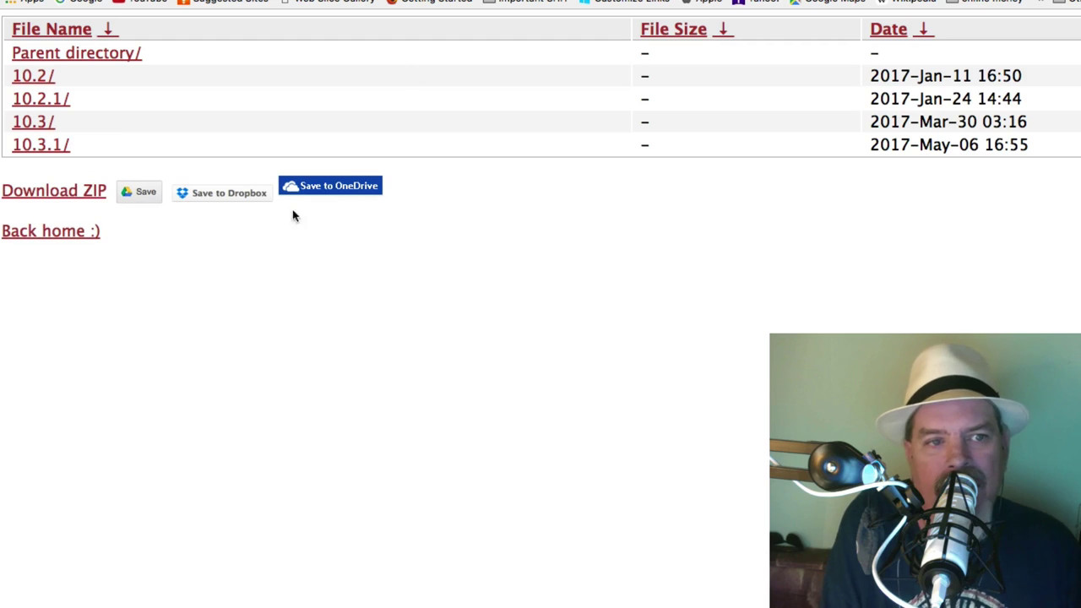
Step: Save the ZIP of all blobs to the Blobs folder in Dropbox
{"action": "left_click", "coordinate": [214, 194]}
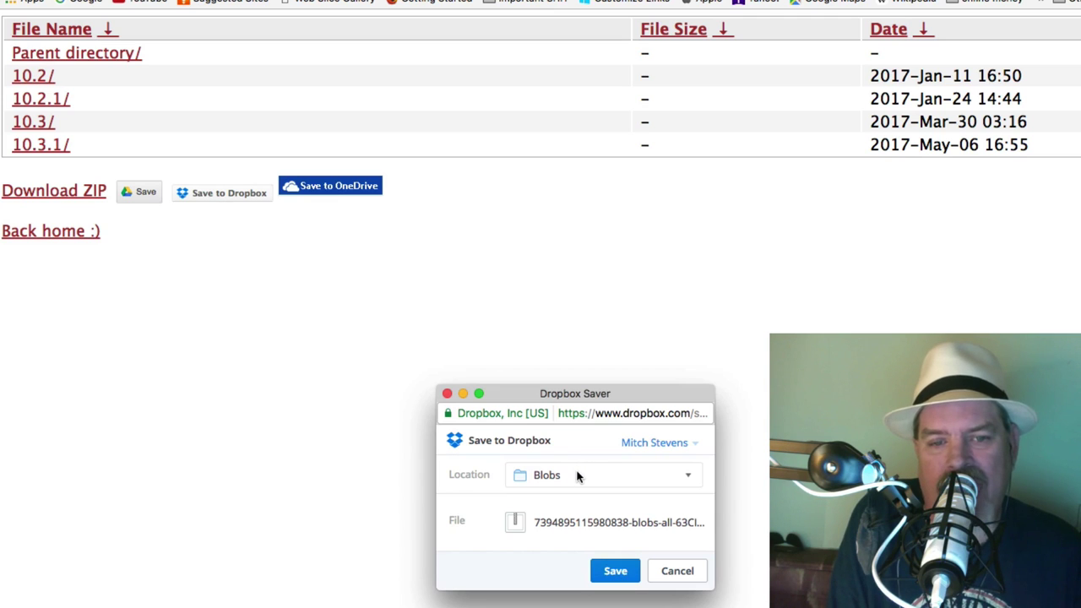
{"action": "left_click", "coordinate": [612, 573]}
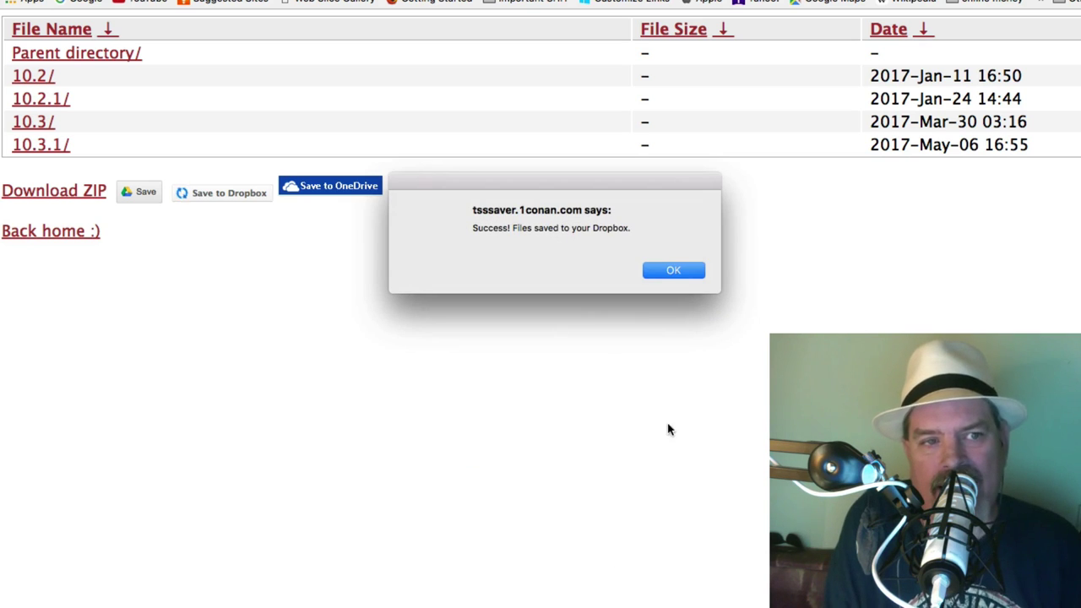
{"action": "left_click", "coordinate": [688, 270]}
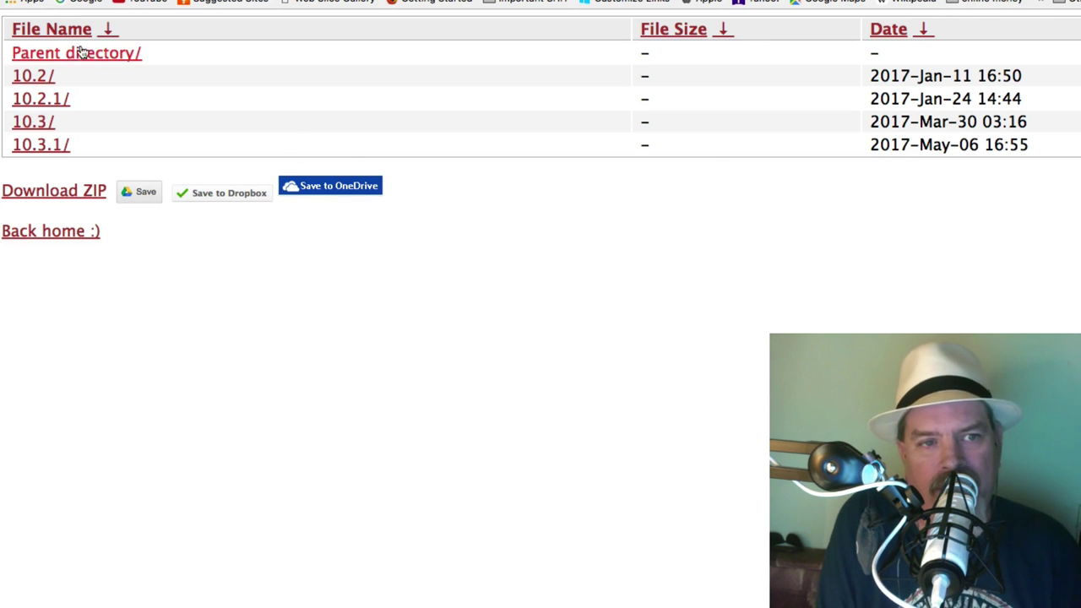